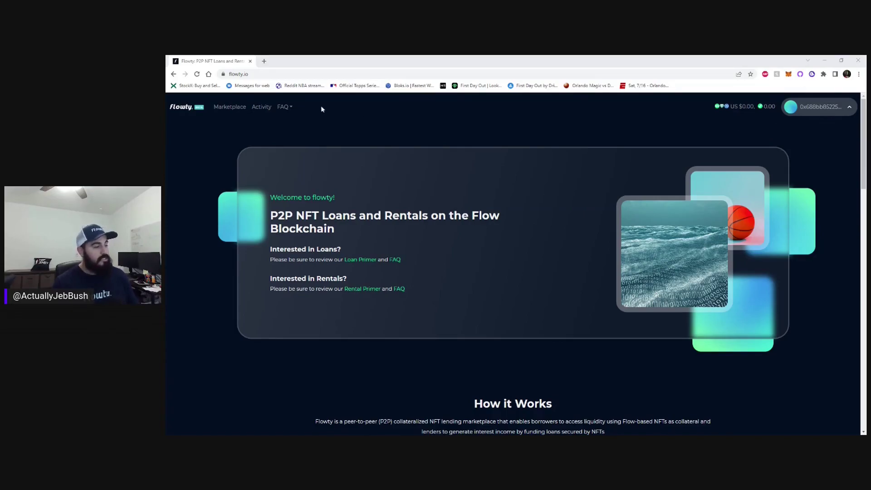
Start a new loan listing from the marketplace with the Michael Carter-Williams Metallic Gold moment as collateral.
{"action": "left_click", "coordinate": [231, 109]}
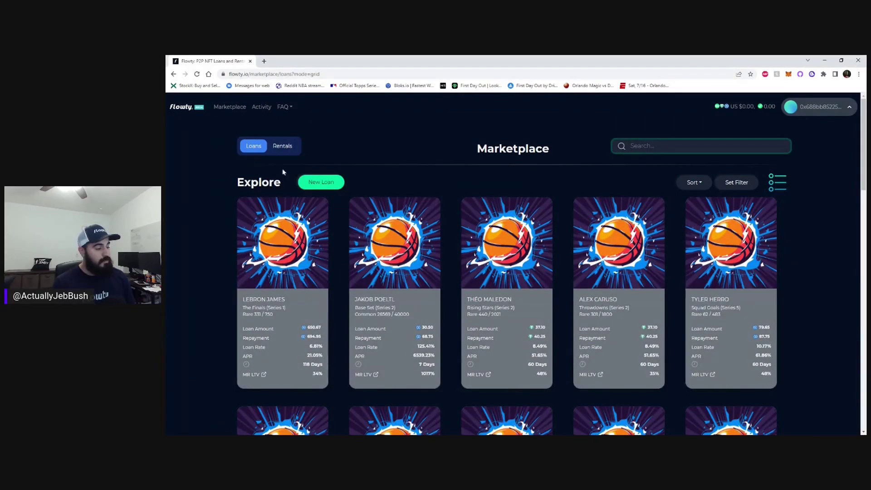
{"action": "left_click", "coordinate": [321, 183]}
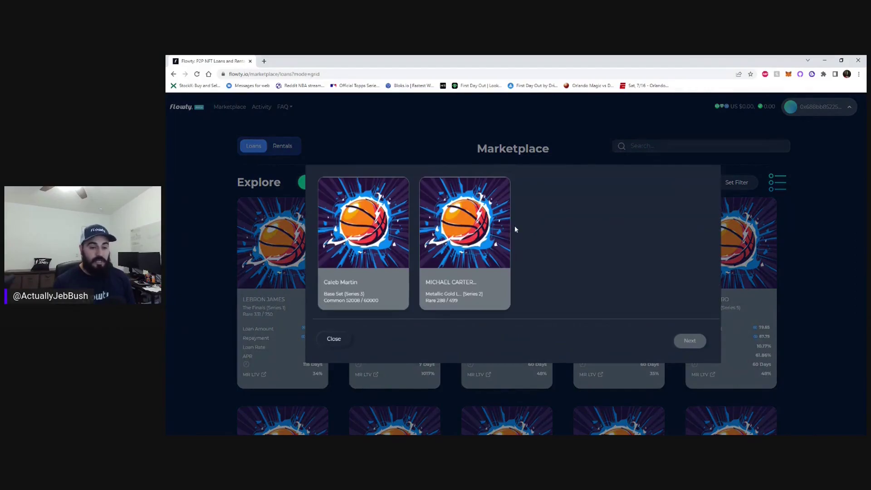
{"action": "left_click", "coordinate": [494, 240]}
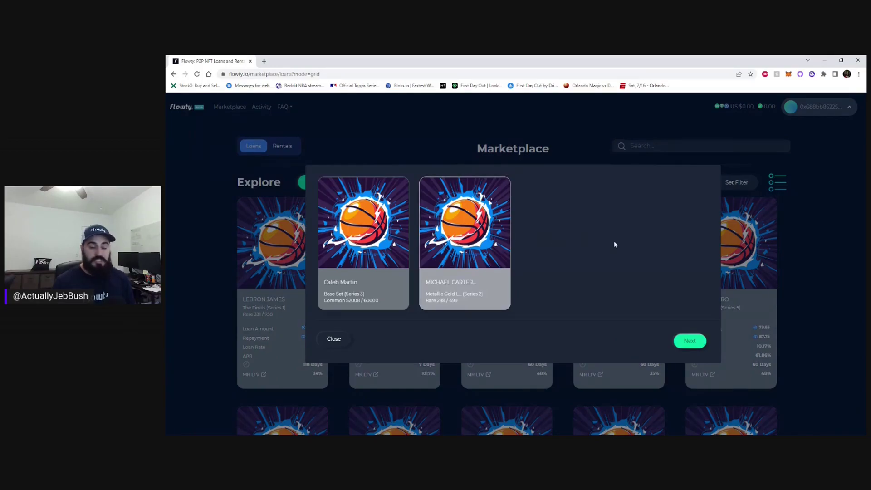
{"action": "left_click", "coordinate": [690, 341]}
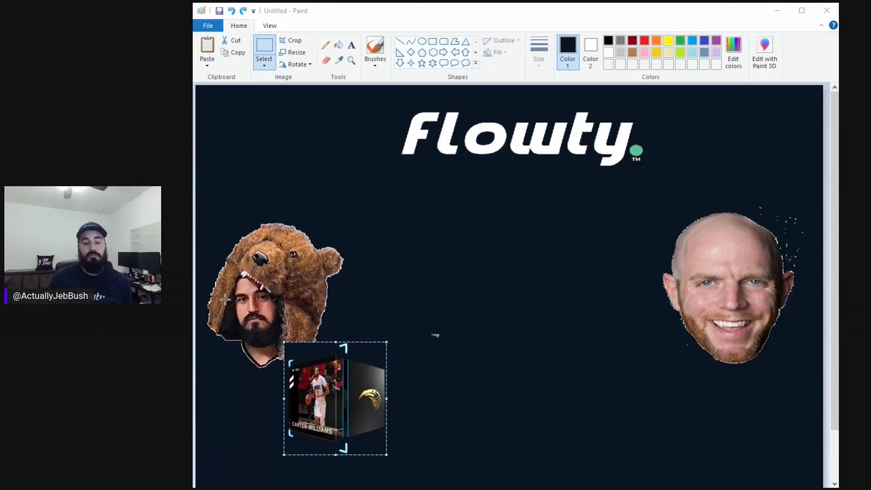
In Paint, move the card image from the borrower to below the Flowty logo, over to the lender, and back below the logo.
{"action": "mouse_move", "coordinate": [344, 397]}
{"action": "left_mouse_down"}
{"action": "mouse_move", "coordinate": [467, 290]}
{"action": "mouse_move", "coordinate": [525, 212]}
{"action": "left_mouse_up"}
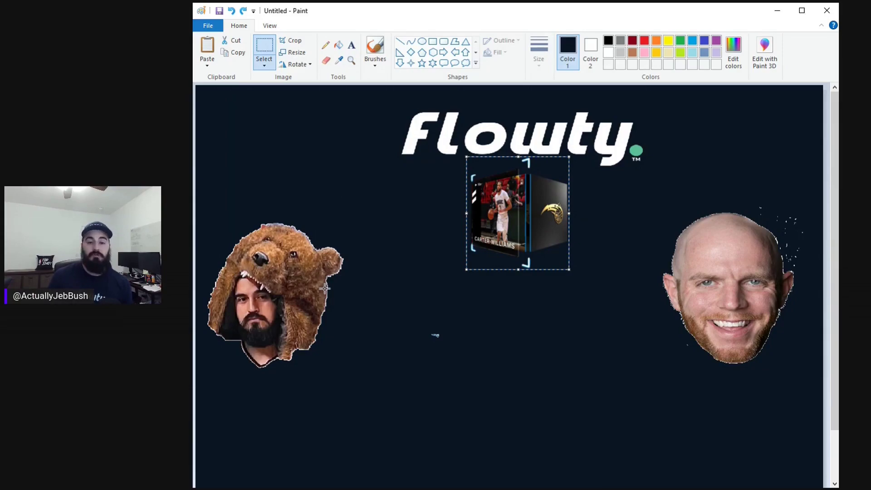
{"action": "mouse_move", "coordinate": [495, 215]}
{"action": "left_mouse_down"}
{"action": "mouse_move", "coordinate": [427, 261]}
{"action": "mouse_move", "coordinate": [327, 365]}
{"action": "mouse_move", "coordinate": [325, 382]}
{"action": "mouse_move", "coordinate": [396, 333]}
{"action": "mouse_move", "coordinate": [503, 227]}
{"action": "left_mouse_up"}
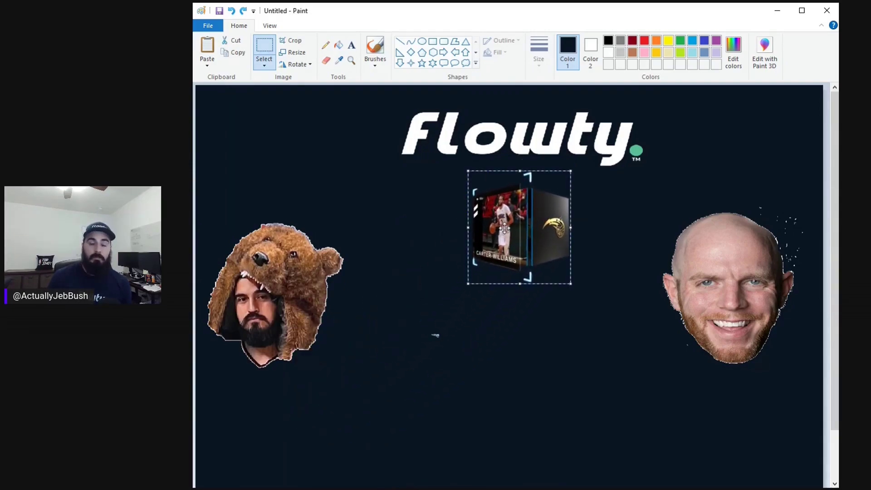
{"action": "left_click_drag", "start_coordinate": [516, 223], "coordinate": [690, 405]}
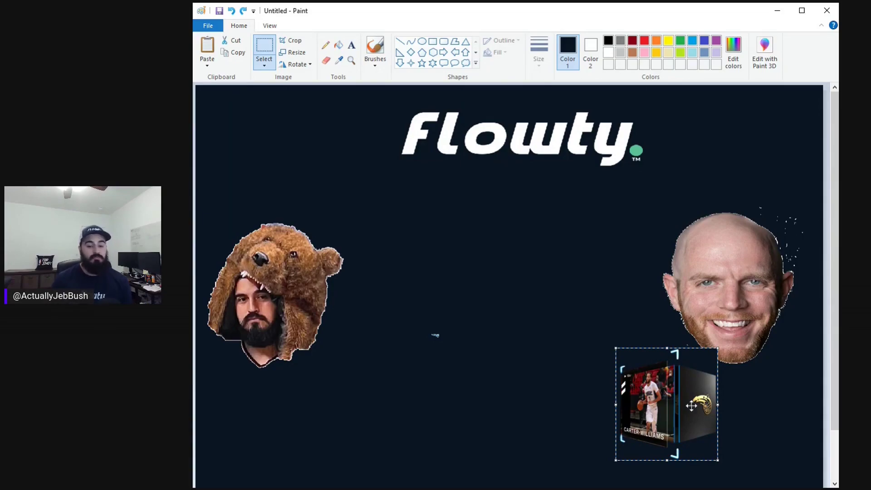
{"action": "left_click_drag", "start_coordinate": [691, 405], "coordinate": [544, 227]}
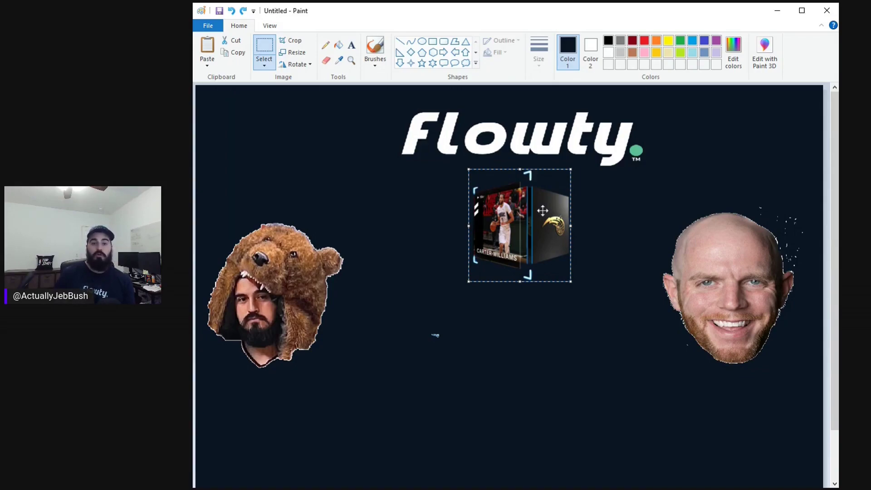
Switch back to the Flowty loan form in the browser and set the amount the borrower receives to 25 USDC.
{"action": "key", "text": "alt+Tab"}
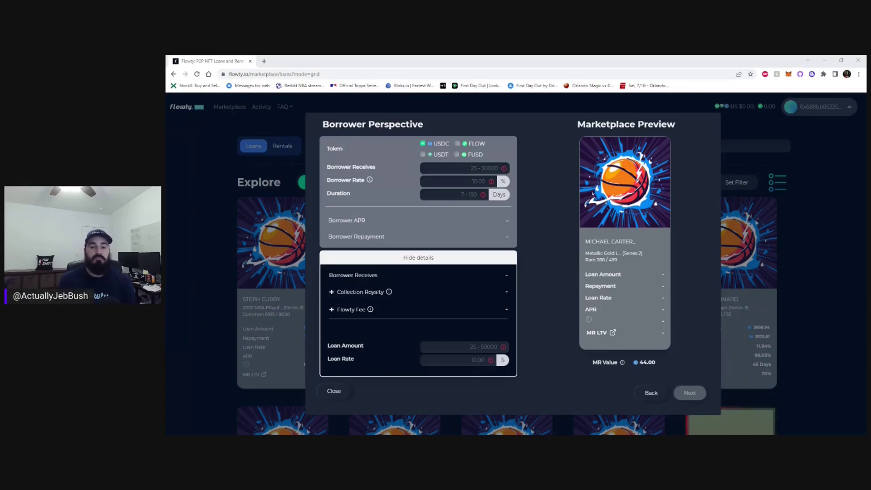
{"action": "key", "text": "alt+Tab"}
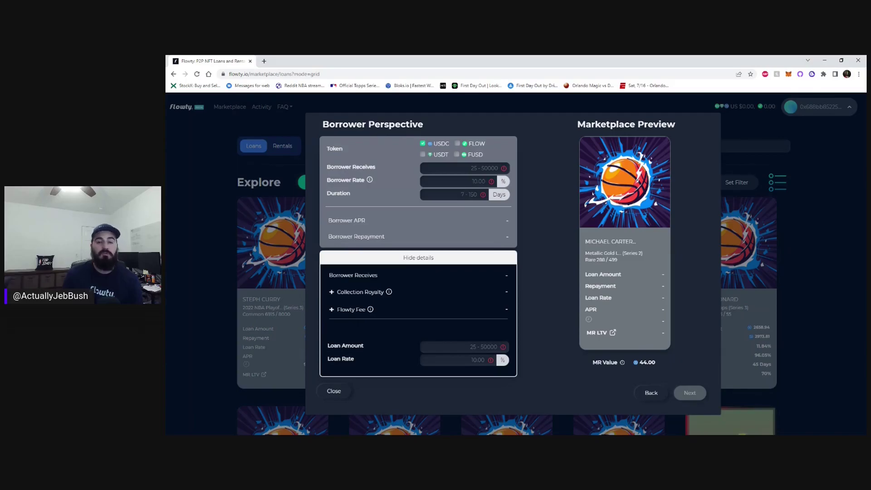
{"action": "type", "text": "21"}
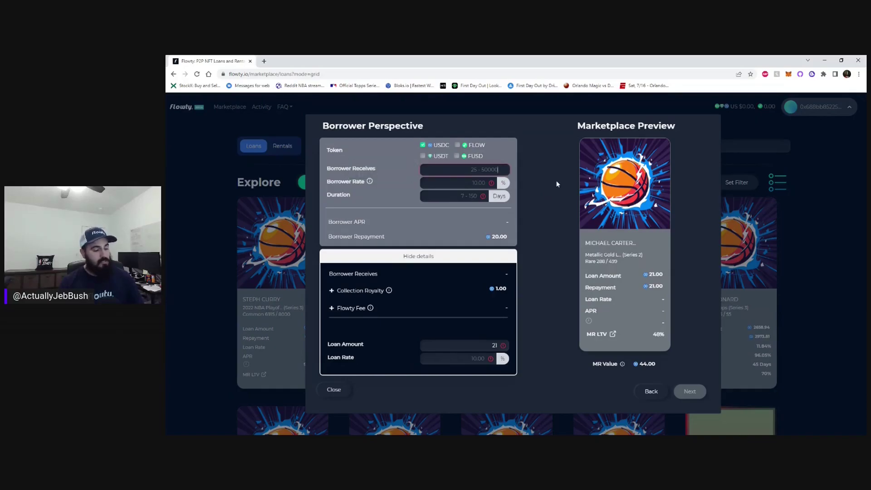
{"action": "type", "text": "25"}
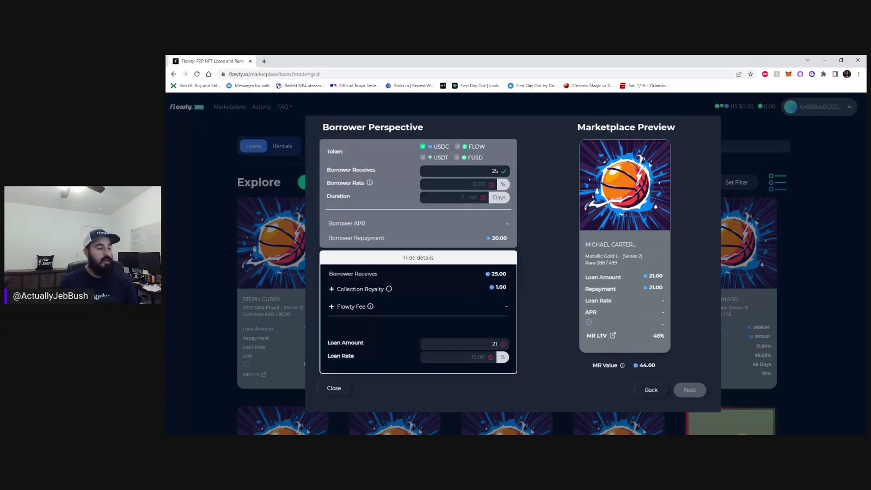
Set the borrower rate to 10% and the loan duration to 90 days.
{"action": "mouse_move", "coordinate": [370, 183]}
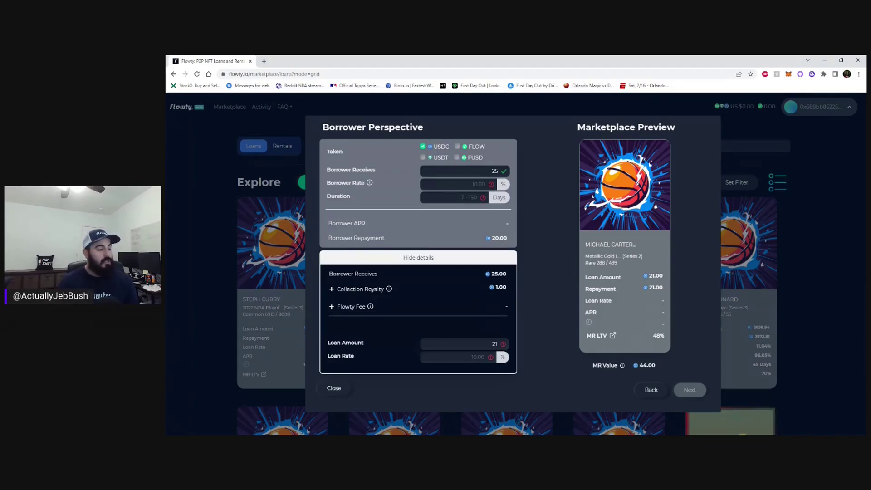
{"action": "left_click", "coordinate": [481, 184]}
{"action": "type", "text": "10"}
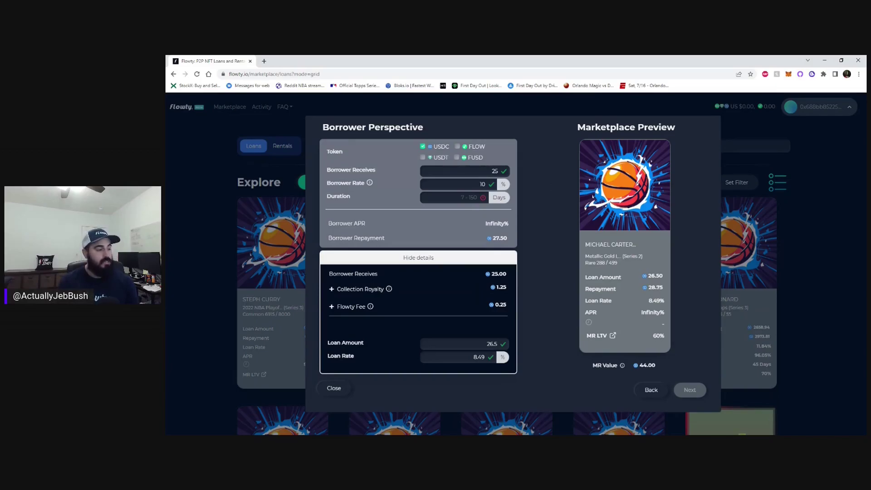
{"action": "left_click", "coordinate": [476, 198]}
{"action": "type", "text": "90"}
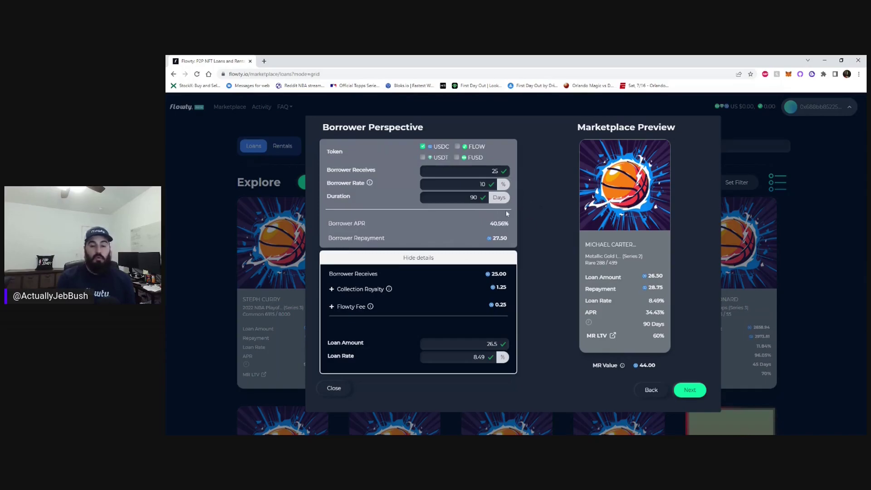
Try a borrower rate of 5% to compare the loan terms, and restore the rate to 10%.
{"action": "left_click", "coordinate": [416, 184]}
{"action": "key", "text": "BackSpace"}
{"action": "key", "text": "BackSpace"}
{"action": "type", "text": "5"}
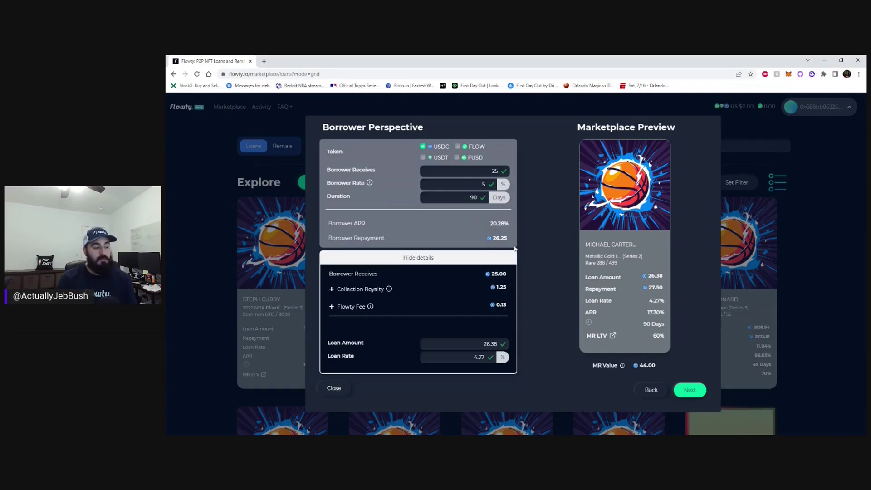
{"action": "left_click", "coordinate": [415, 184]}
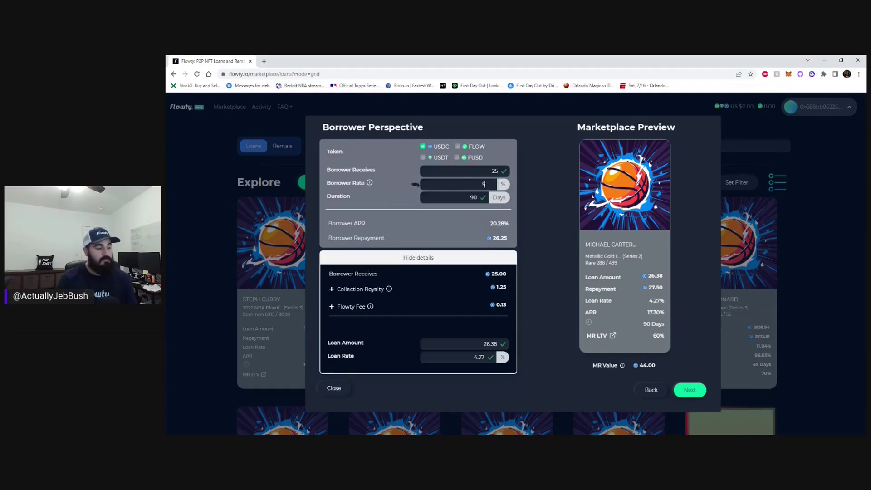
{"action": "key", "text": "BackSpace"}
{"action": "type", "text": "10"}
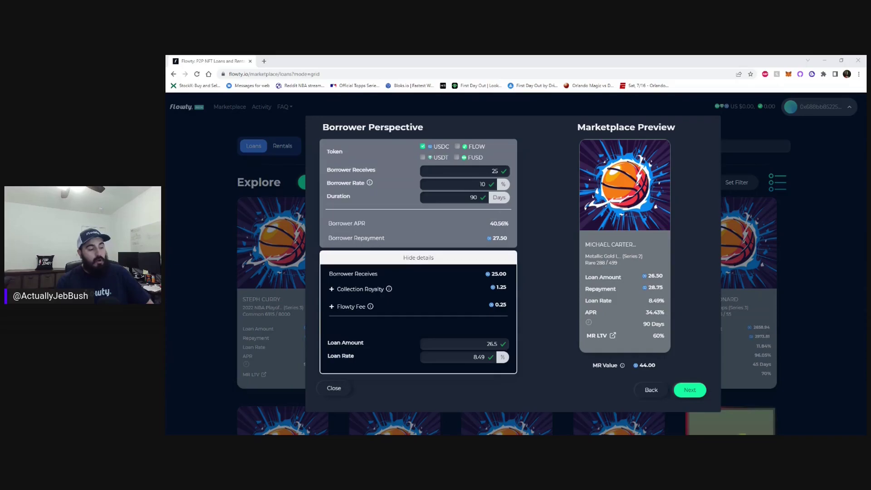
Agree to the loan terms without enabling auto repayment, confirm the listing, and approve its wallet transaction.
{"action": "left_click", "coordinate": [690, 390]}
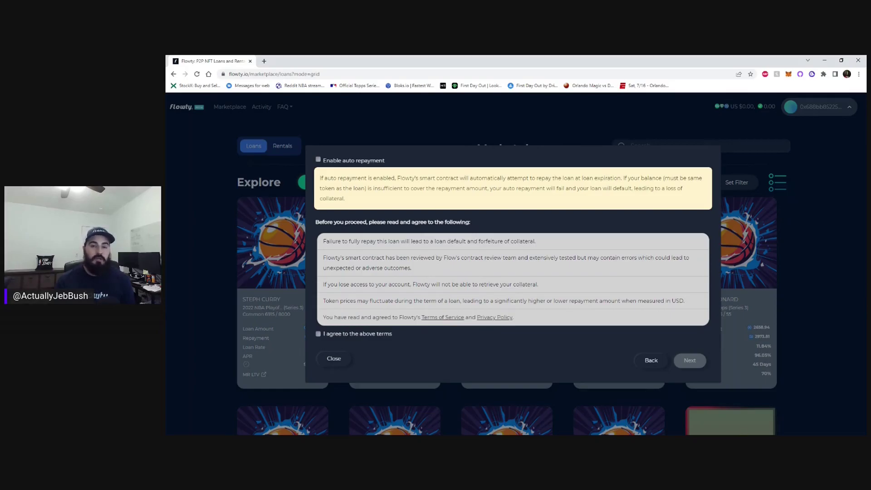
{"action": "left_click", "coordinate": [318, 334]}
{"action": "left_click", "coordinate": [690, 362]}
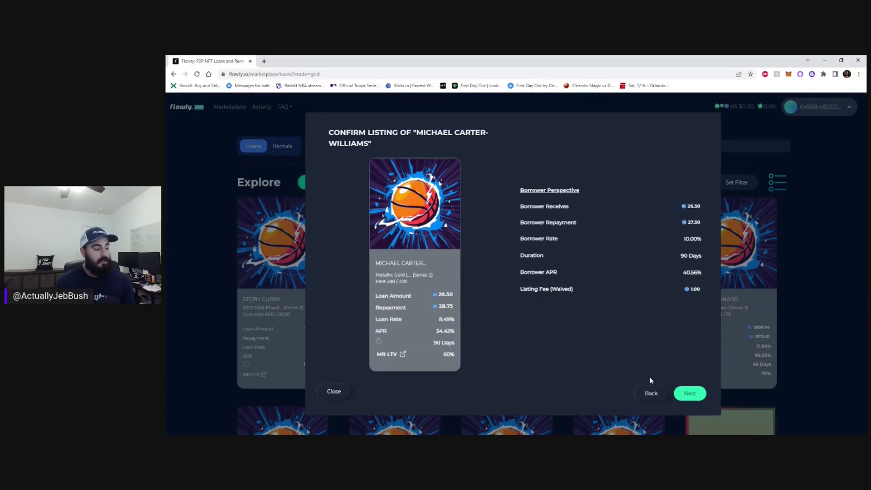
{"action": "left_click", "coordinate": [685, 395]}
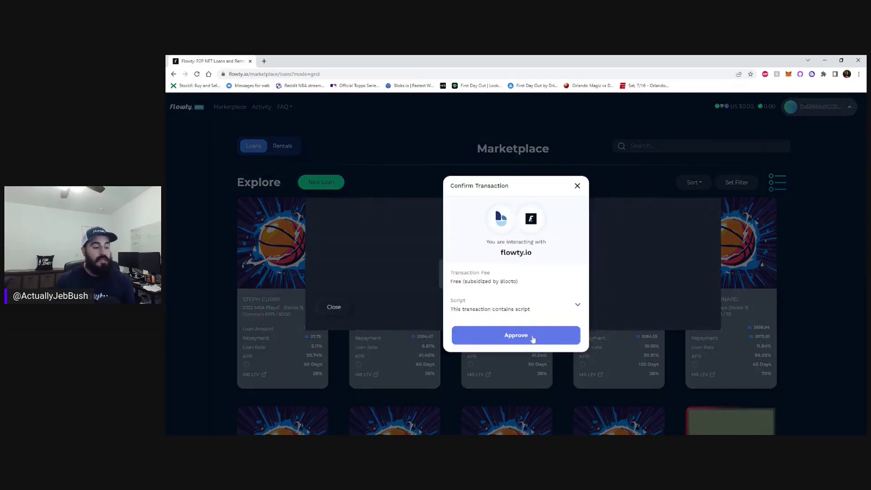
{"action": "left_click", "coordinate": [533, 338]}
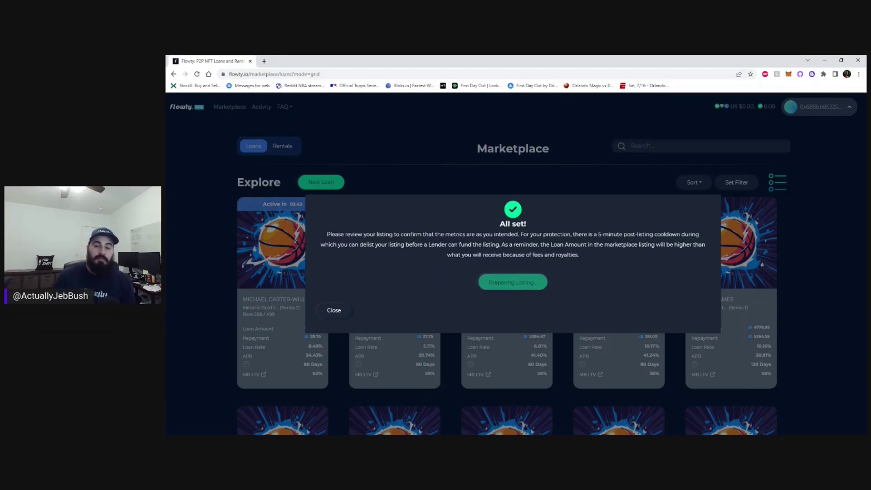
Close the listing confirmation and open the new Michael Carter-Williams listing to review its loan details and delist option.
{"action": "left_click", "coordinate": [335, 310]}
{"action": "left_click", "coordinate": [281, 291]}
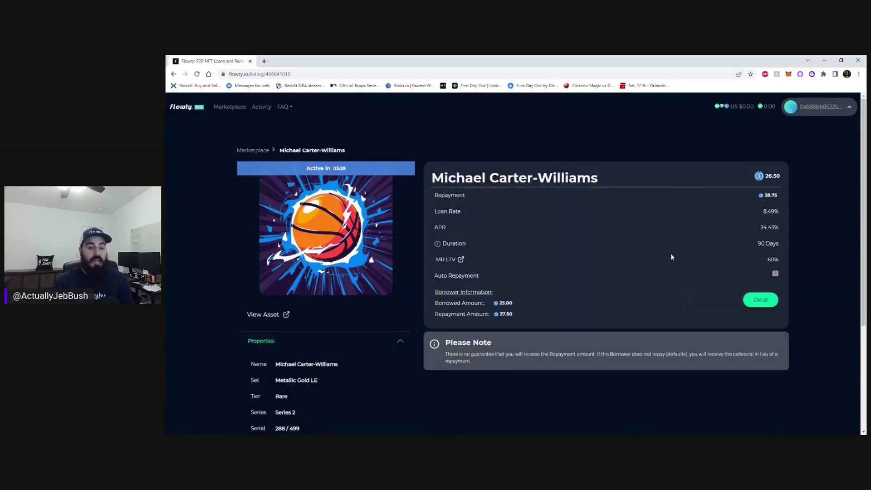
{"action": "left_click", "coordinate": [752, 299]}
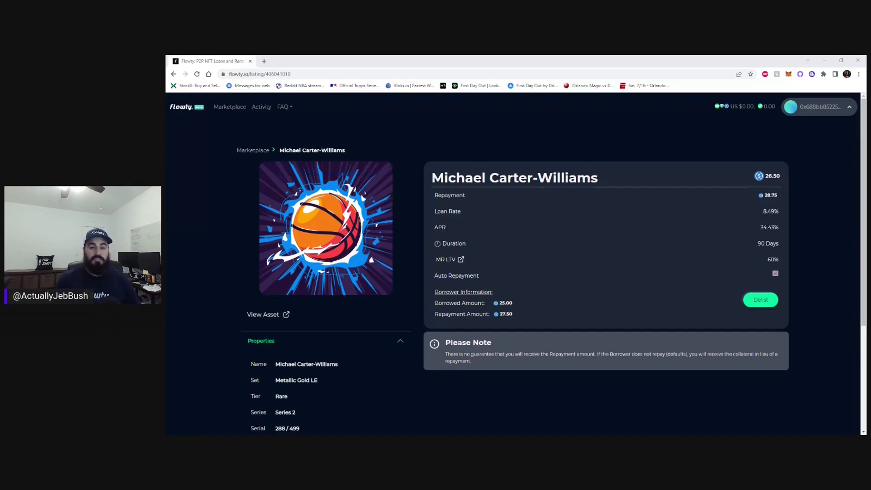
{"action": "left_click", "coordinate": [628, 296]}
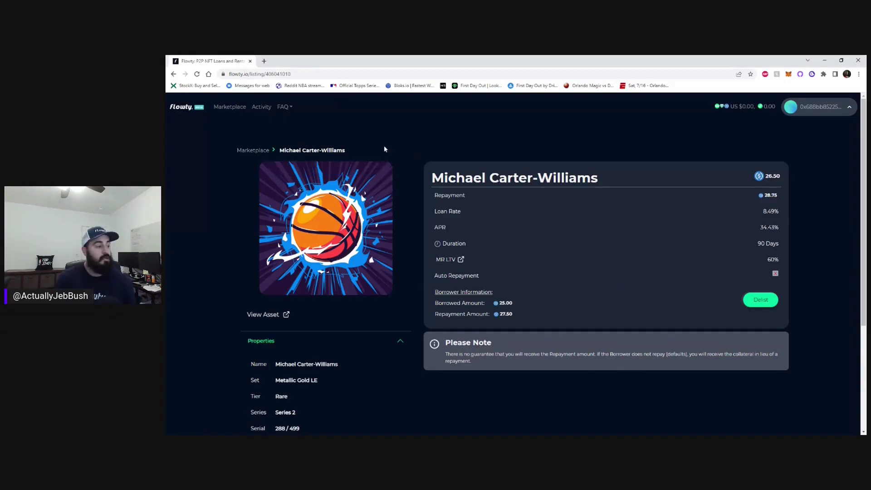
Browse the marketplace's loan listings, switching them to the table view and back to the grid.
{"action": "left_click", "coordinate": [231, 107]}
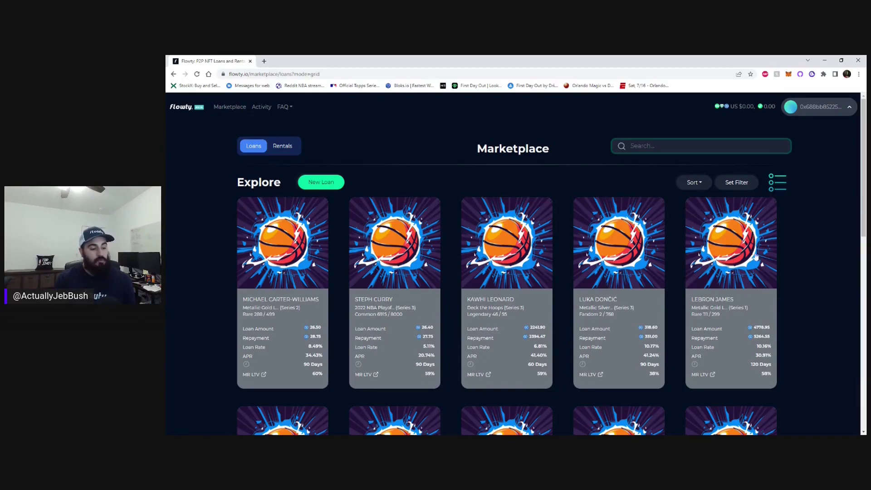
{"action": "scroll", "coordinate": [634, 327], "scroll_direction": "down", "scroll_amount": 3}
{"action": "scroll", "coordinate": [646, 321], "scroll_direction": "down", "scroll_amount": 4}
{"action": "scroll", "coordinate": [703, 327], "scroll_direction": "up", "scroll_amount": 7}
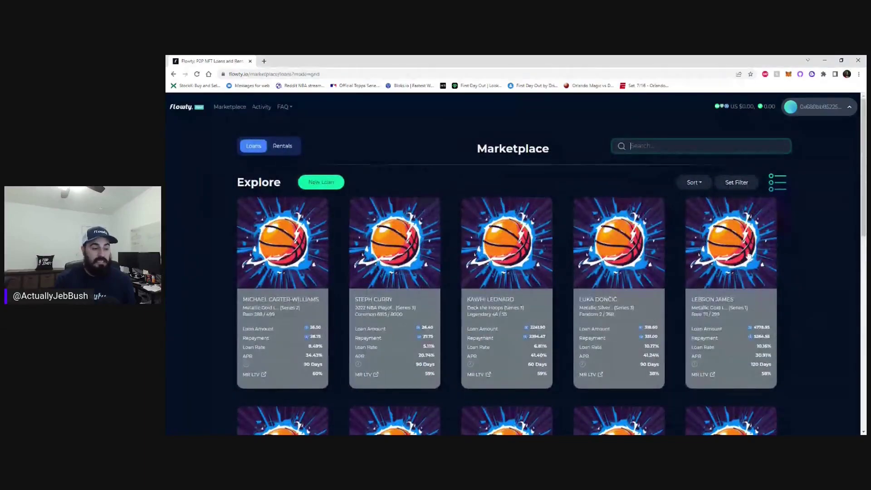
{"action": "left_click", "coordinate": [773, 184]}
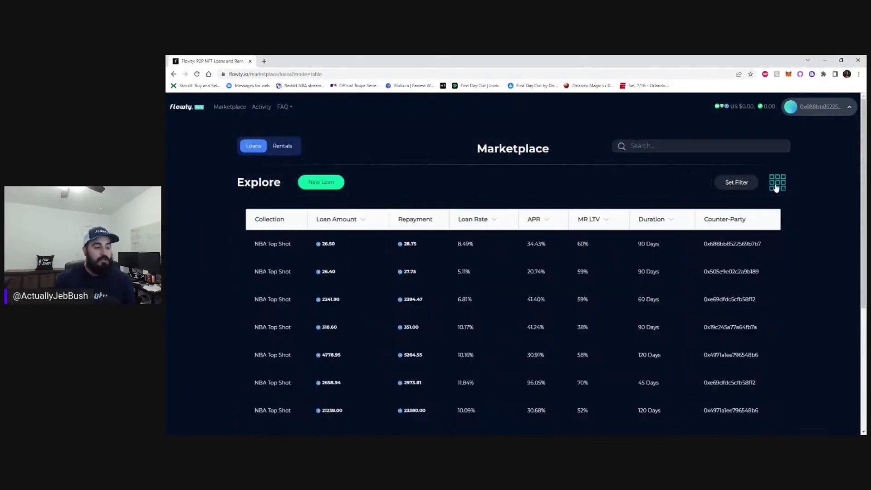
{"action": "left_click", "coordinate": [768, 186]}
Examine the marketplace's loan filters, including the token type choices, and close them without setting any.
{"action": "left_click", "coordinate": [751, 184]}
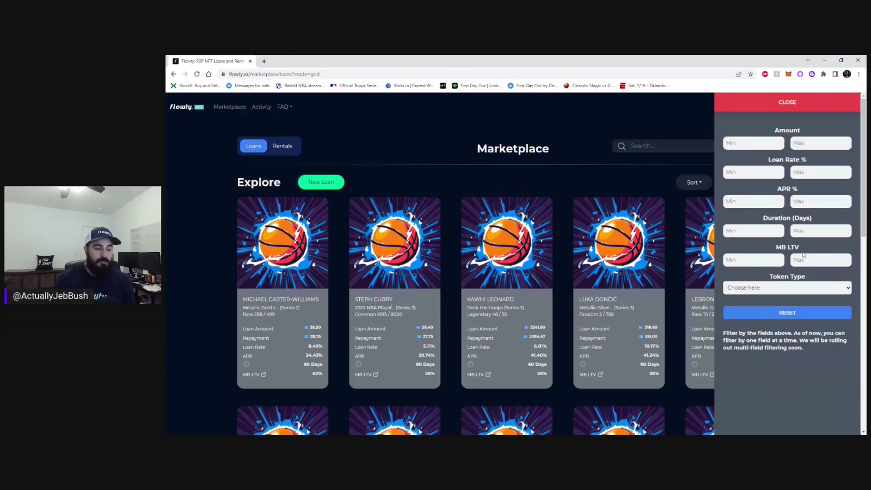
{"action": "left_click", "coordinate": [795, 288]}
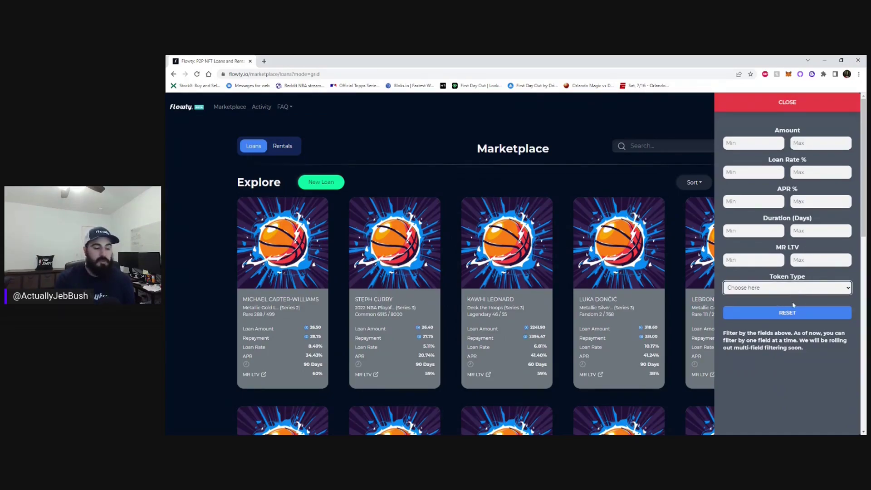
{"action": "left_click", "coordinate": [781, 104]}
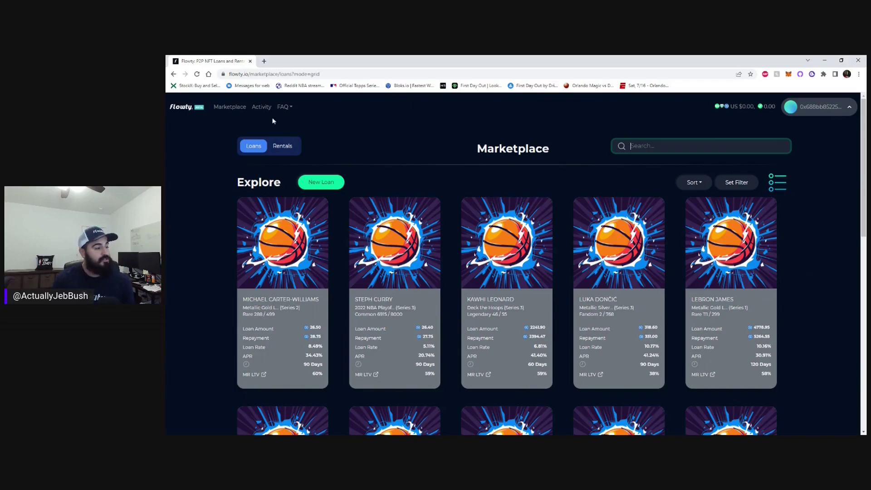
Open the loan activity list, filter it by the Funded status, and look through the funded loans.
{"action": "left_click", "coordinate": [262, 108]}
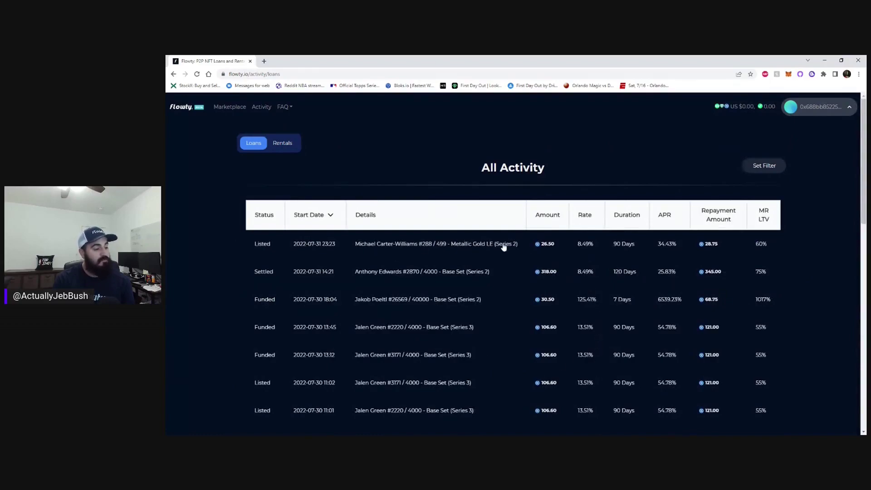
{"action": "left_click", "coordinate": [766, 167]}
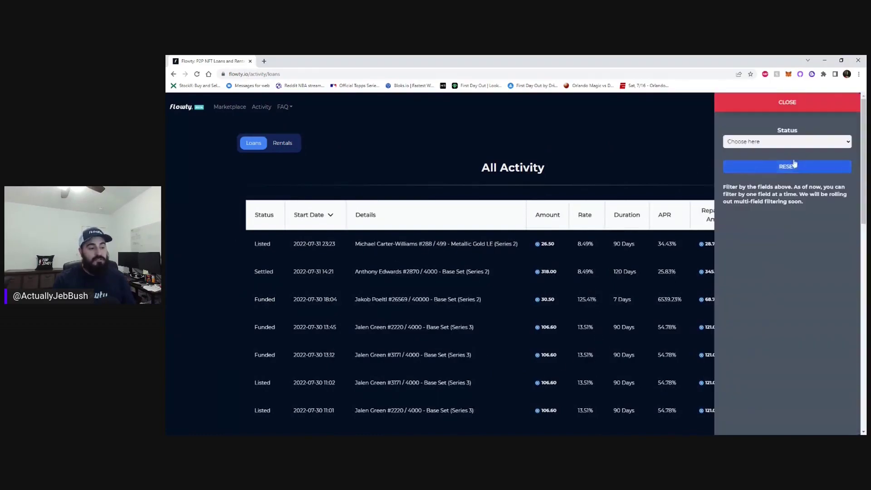
{"action": "left_click", "coordinate": [795, 151]}
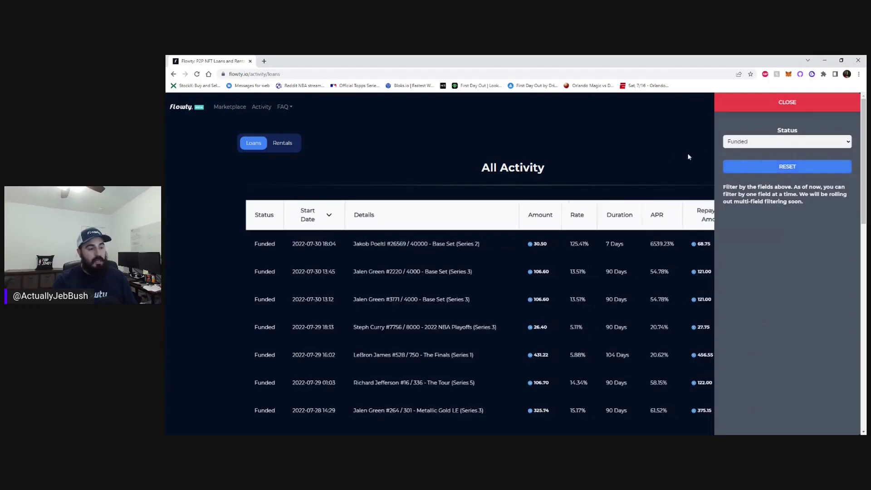
{"action": "left_click", "coordinate": [744, 108]}
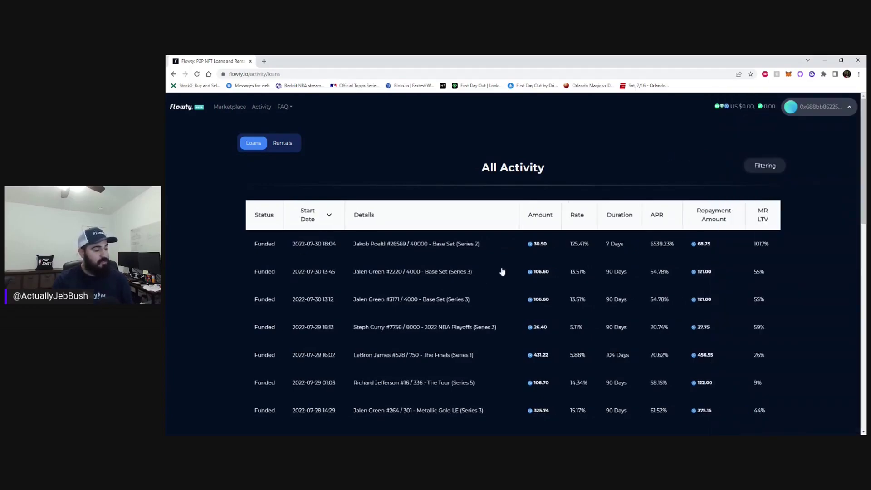
{"action": "scroll", "coordinate": [546, 305], "scroll_direction": "down", "scroll_amount": 6}
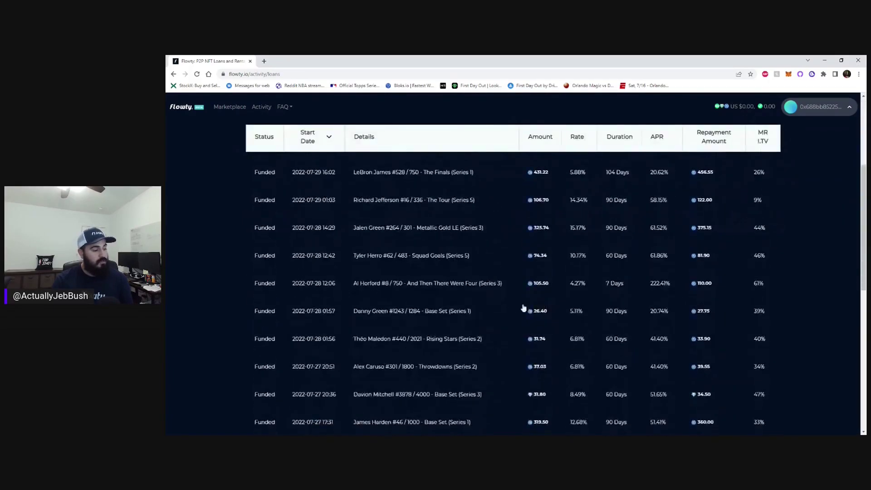